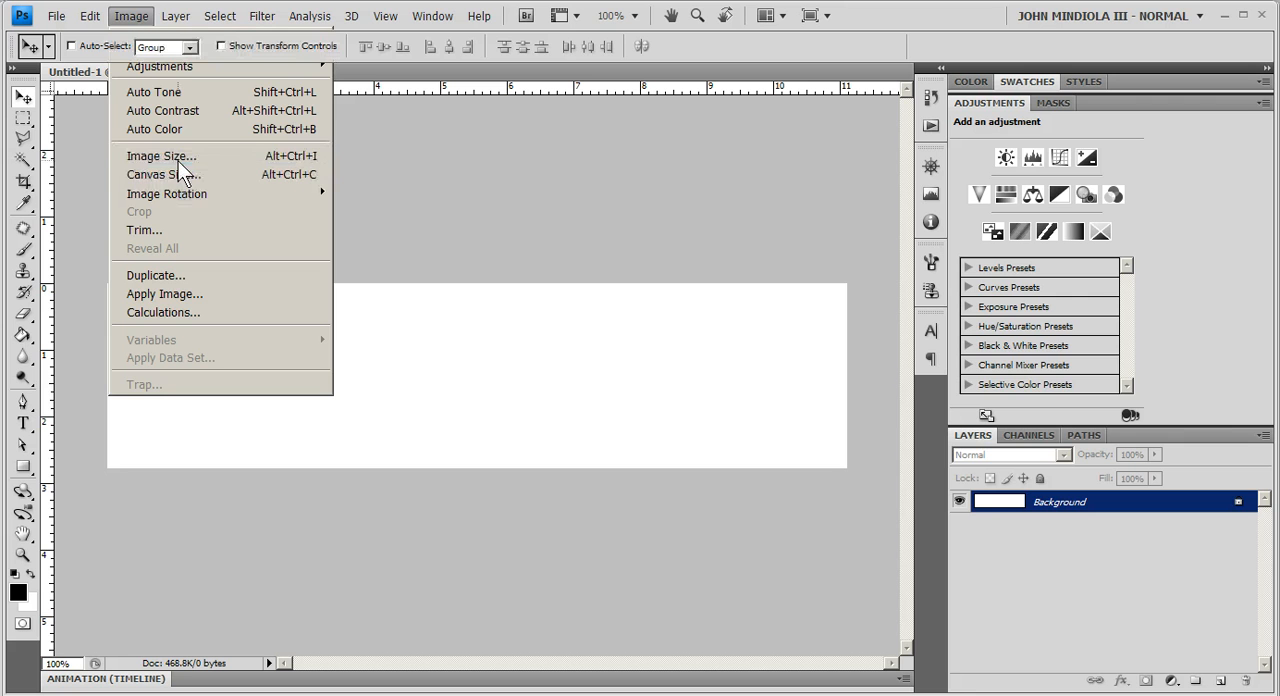
# - Check the document's pixel dimensions and resolution in the image size settings, leaving them as they are
pyautogui.click(178, 158)
pyautogui.moveTo(959, 364); pyautogui.dragTo(778, 183)
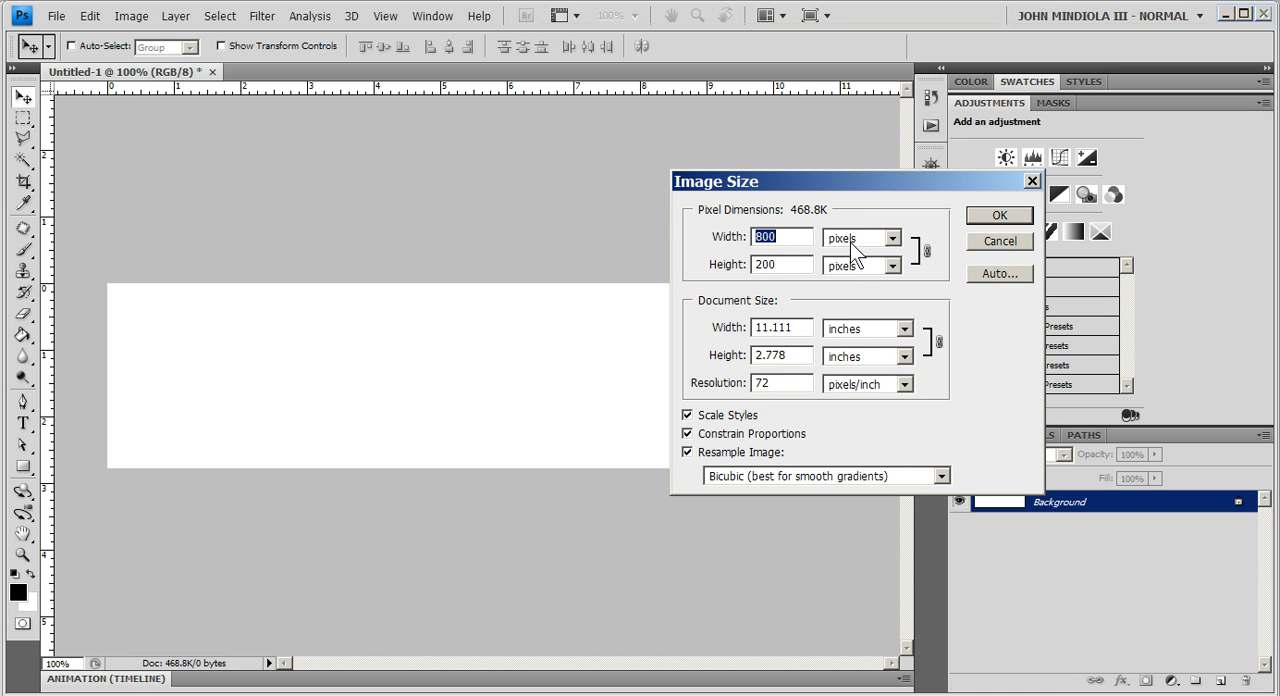
pyautogui.click(785, 384)
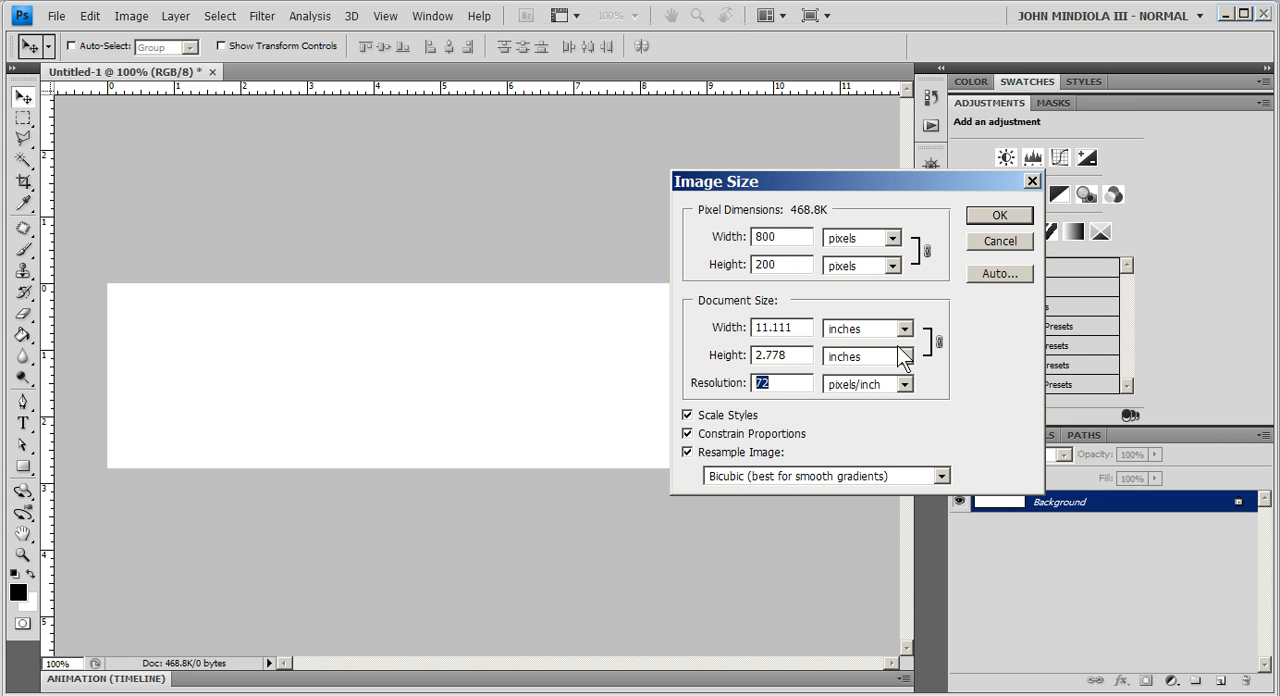
pyautogui.click(992, 216)
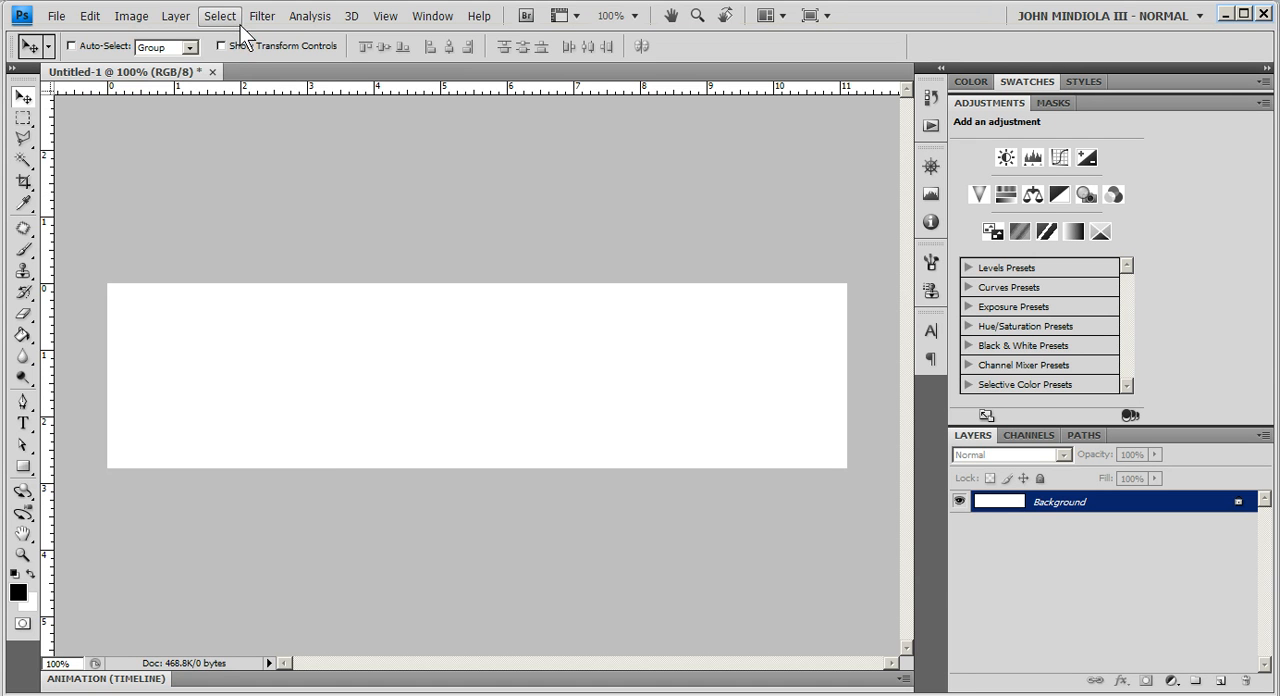
# - Fill the Background layer with 50% Gray in Normal mode at 100% opacity
pyautogui.click(91, 18)
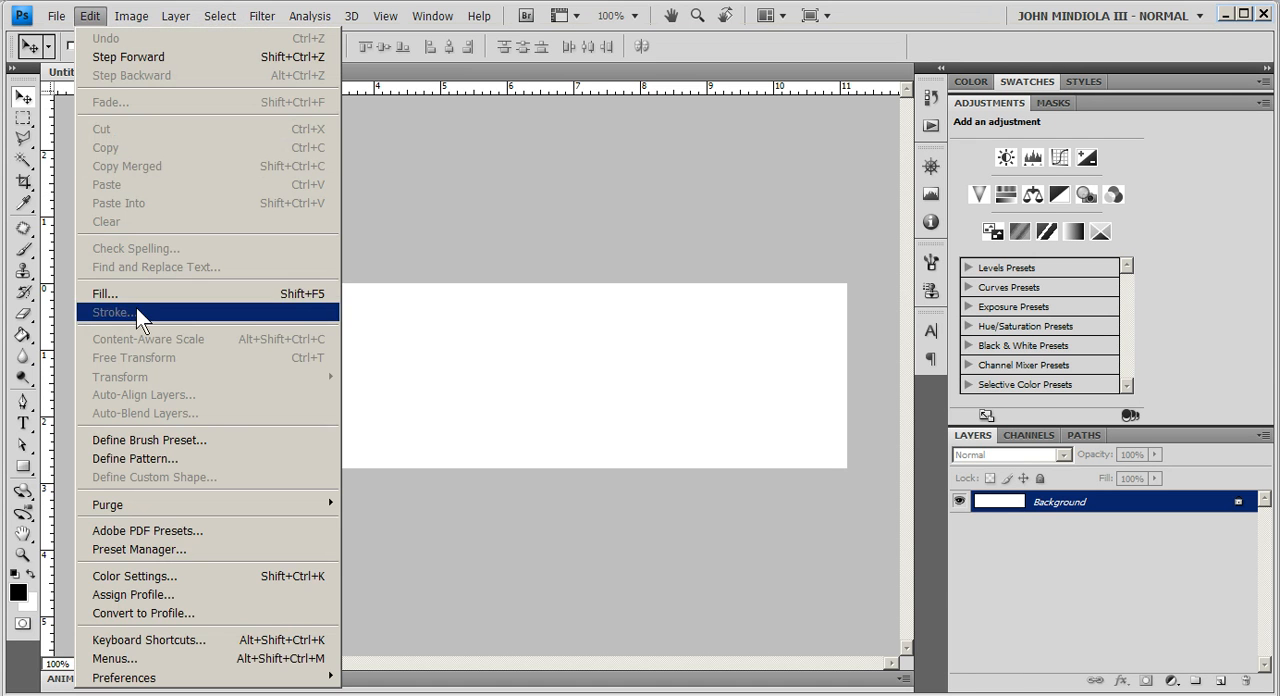
pyautogui.click(129, 297)
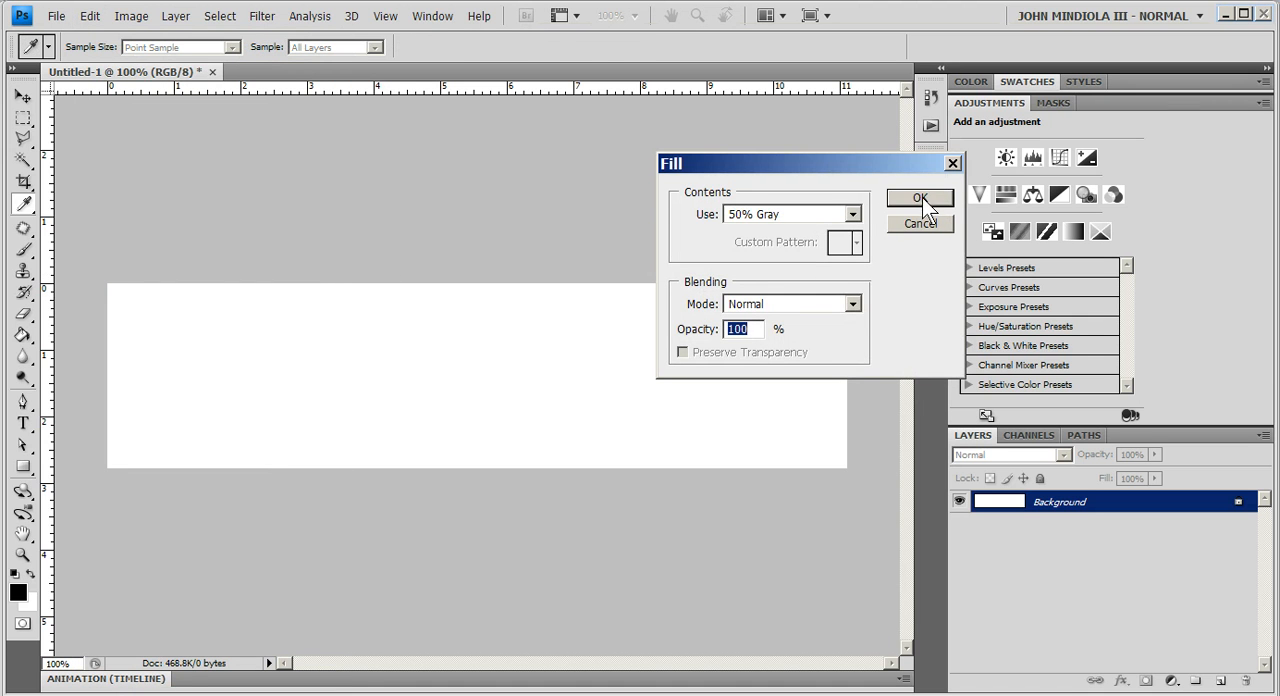
pyautogui.click(915, 199)
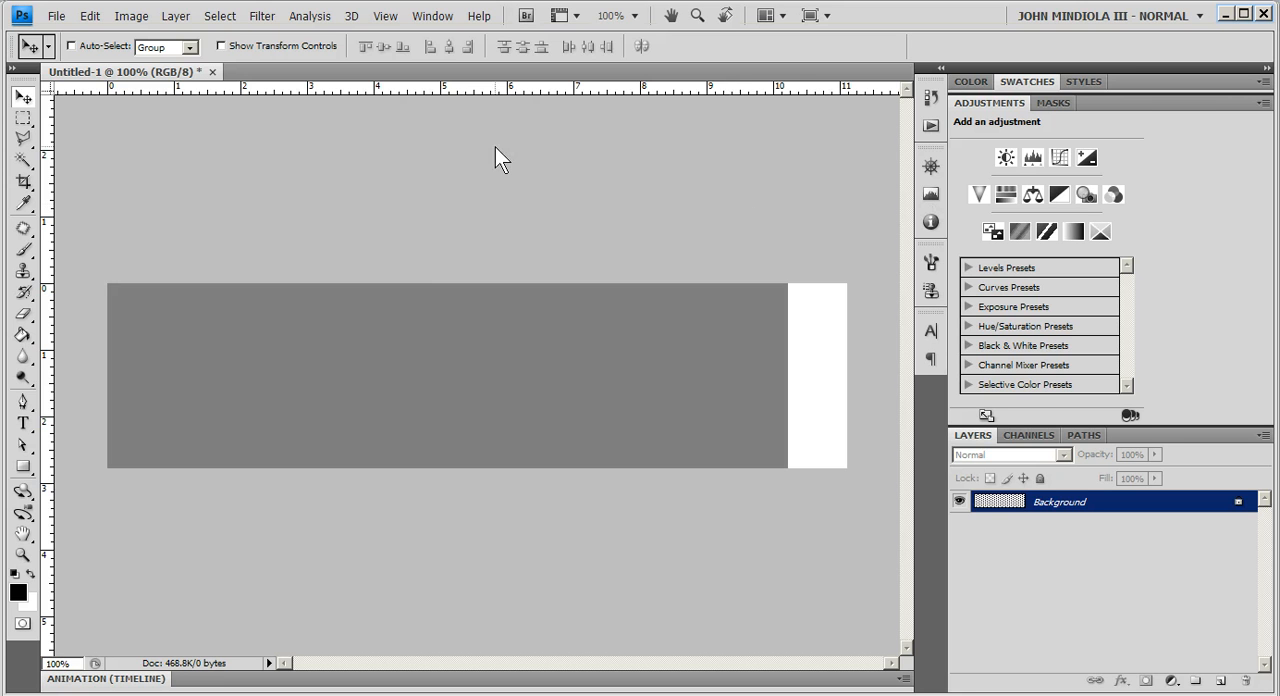
# - Apply the Difference Clouds render filter to the Background layer
pyautogui.click(262, 16)
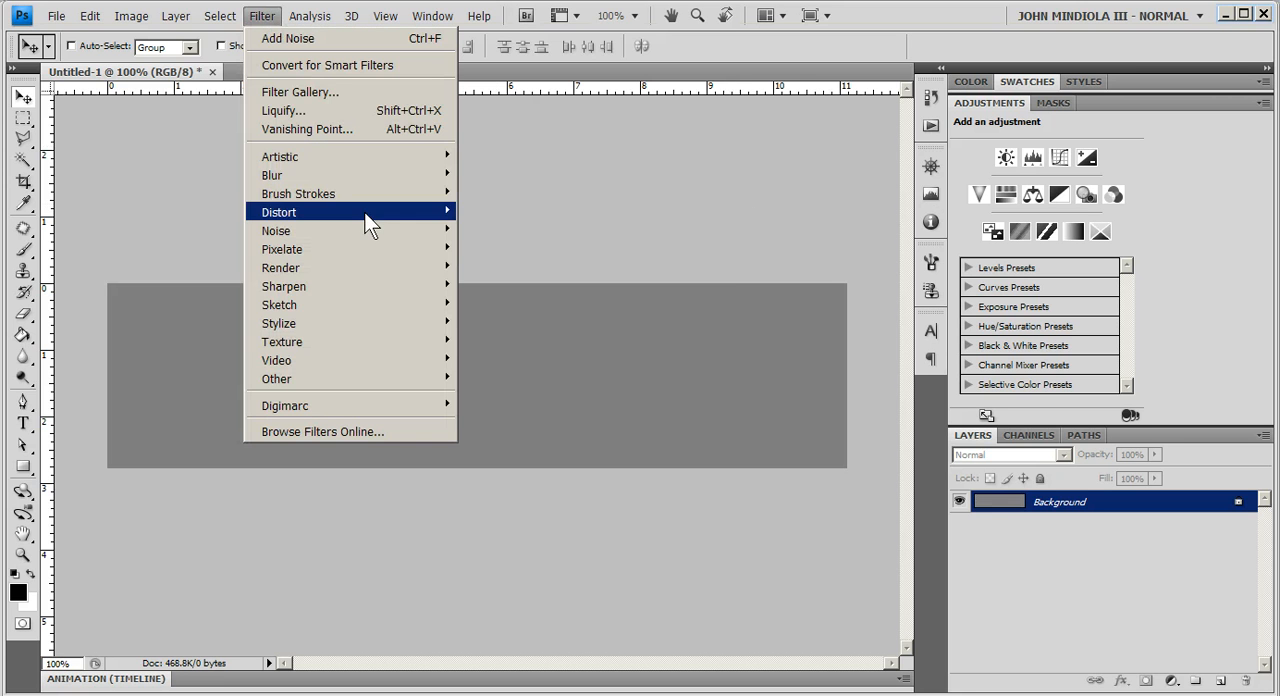
pyautogui.moveTo(398, 270)
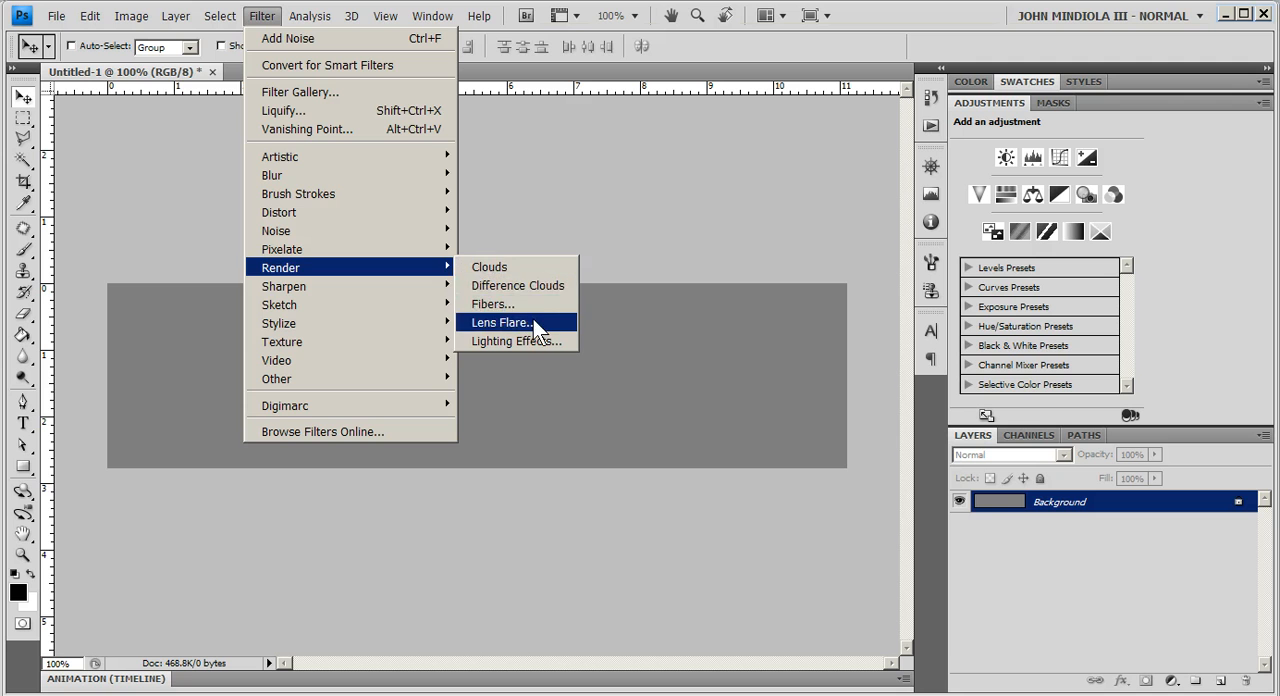
pyautogui.click(517, 286)
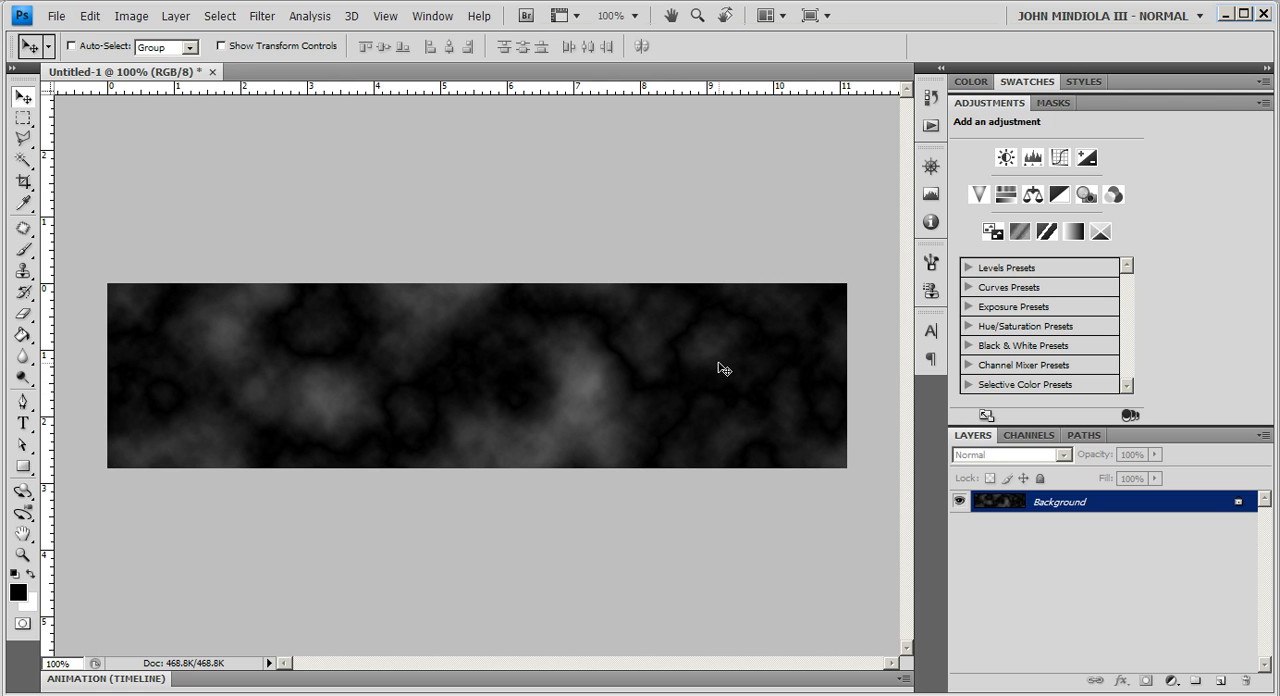
# - Colorize the clouds blue with a Hue/Saturation adjustment: Hue 202, Saturation 37, Lightness +23
pyautogui.click(131, 16)
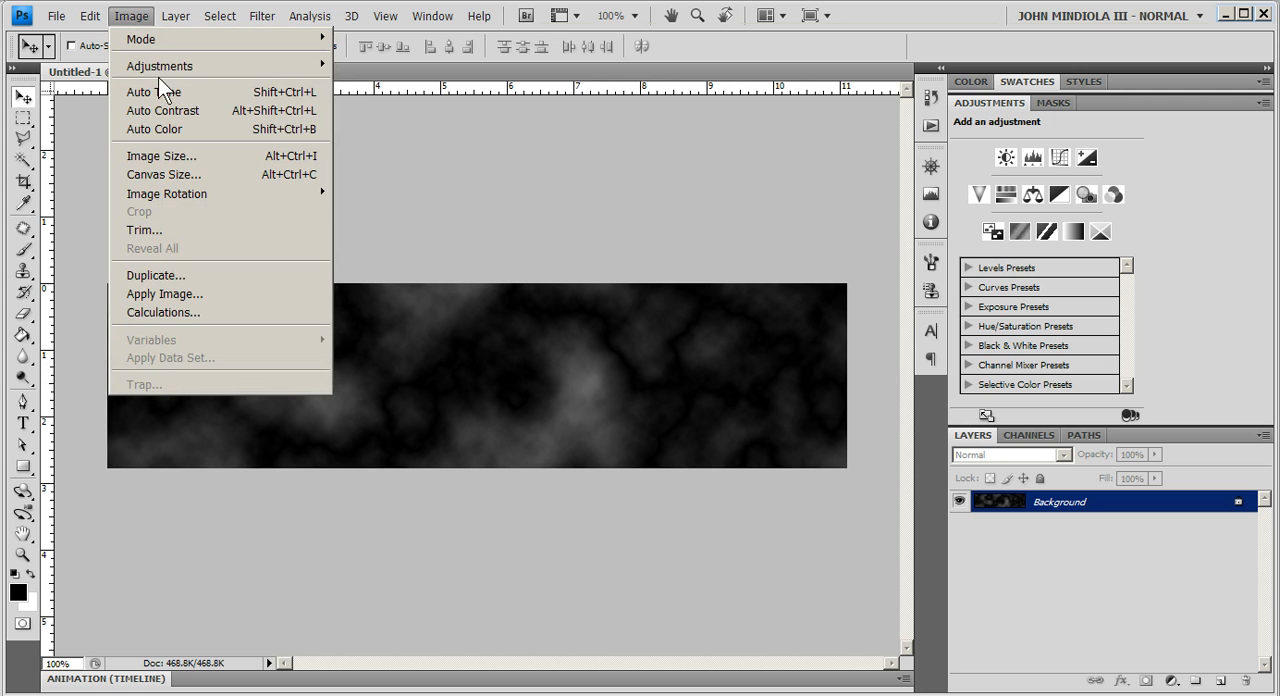
pyautogui.moveTo(158, 68)
pyautogui.click(423, 167)
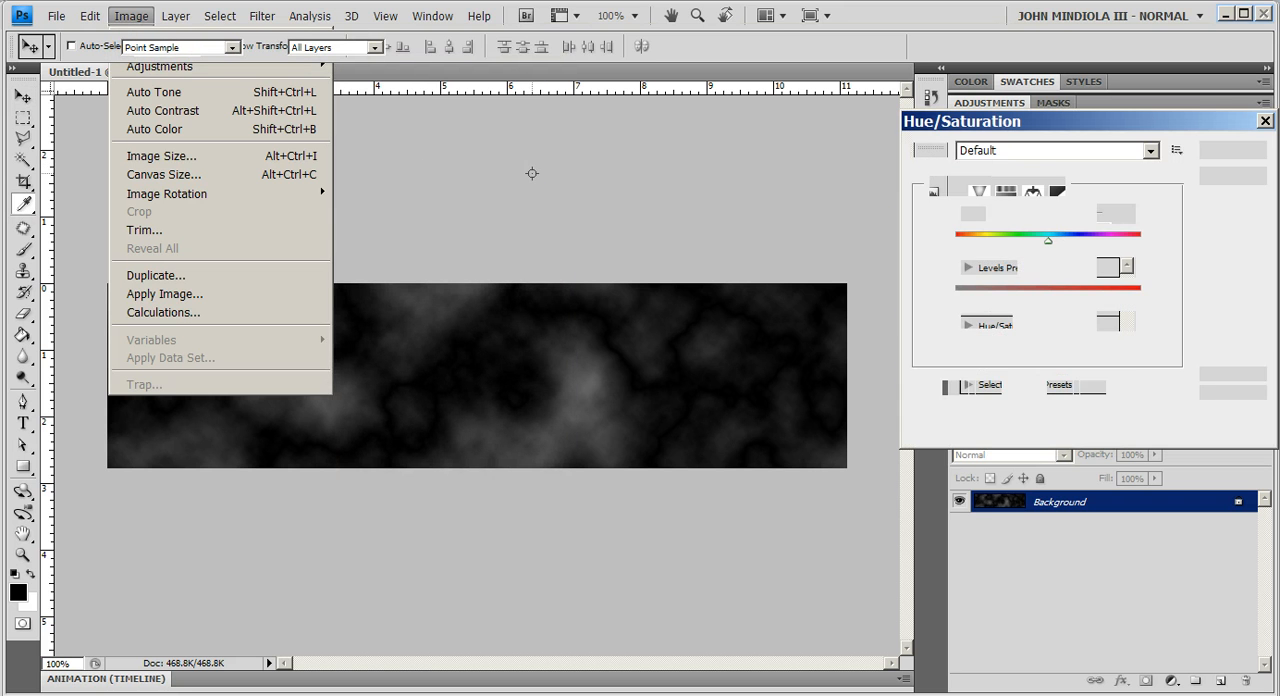
pyautogui.moveTo(999, 129); pyautogui.dragTo(823, 122)
pyautogui.moveTo(872, 340)
pyautogui.mouseDown()
pyautogui.moveTo(904, 339)
pyautogui.moveTo(893, 341)
pyautogui.mouseUp()
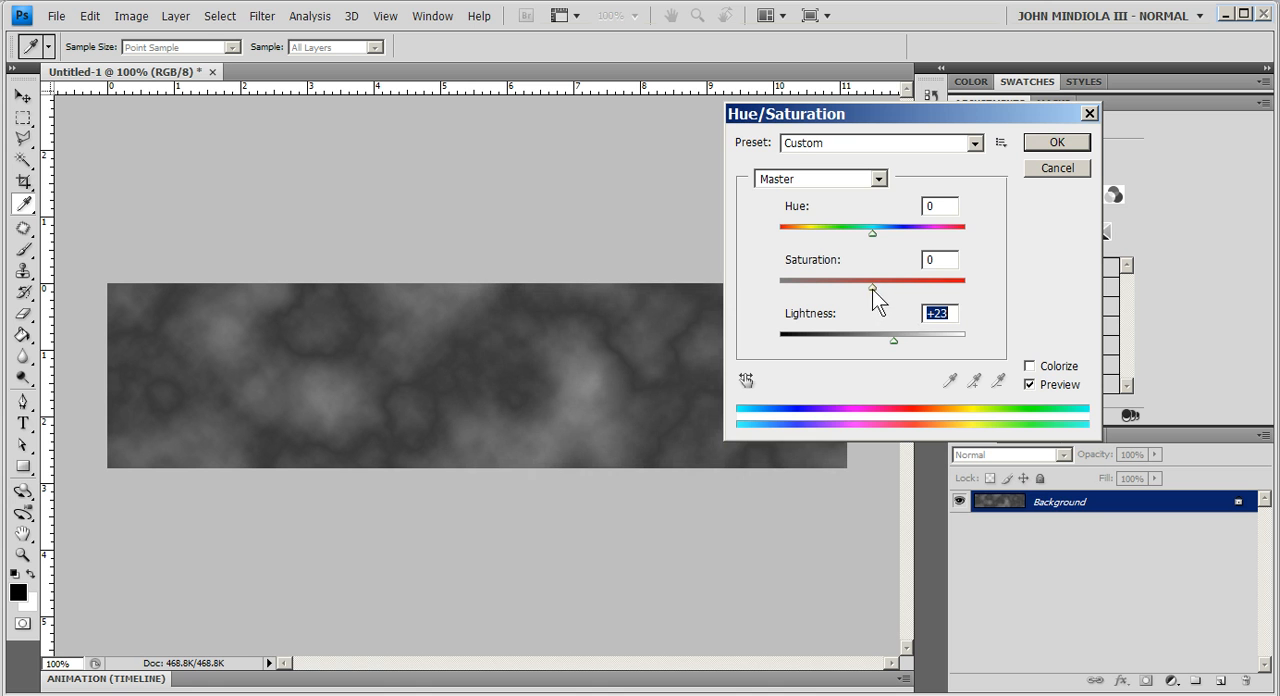
pyautogui.click(1031, 367)
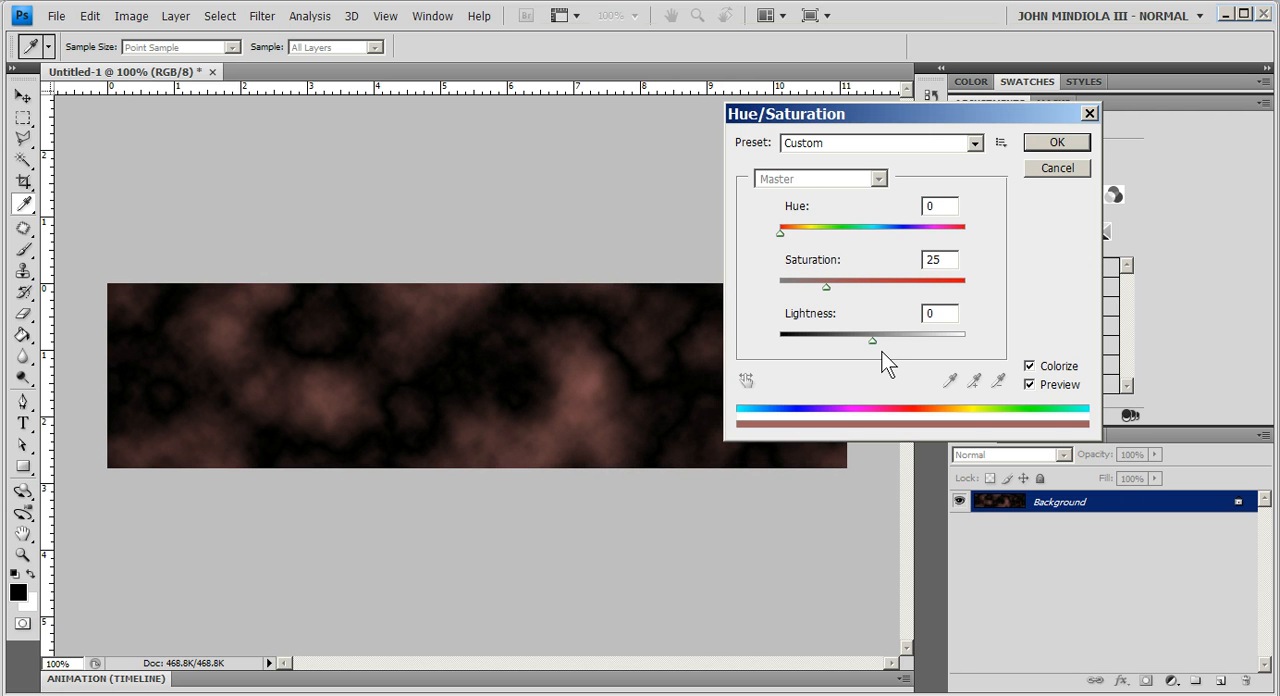
pyautogui.moveTo(873, 341); pyautogui.dragTo(899, 341)
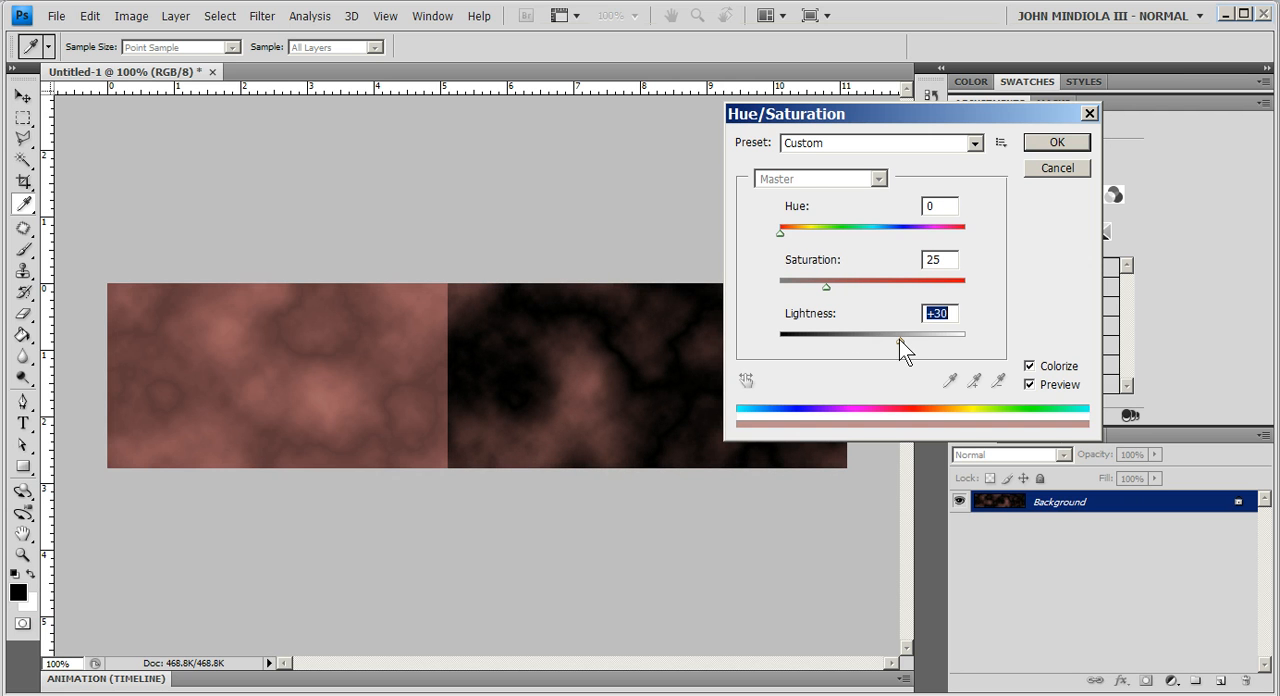
pyautogui.moveTo(783, 234); pyautogui.dragTo(883, 232)
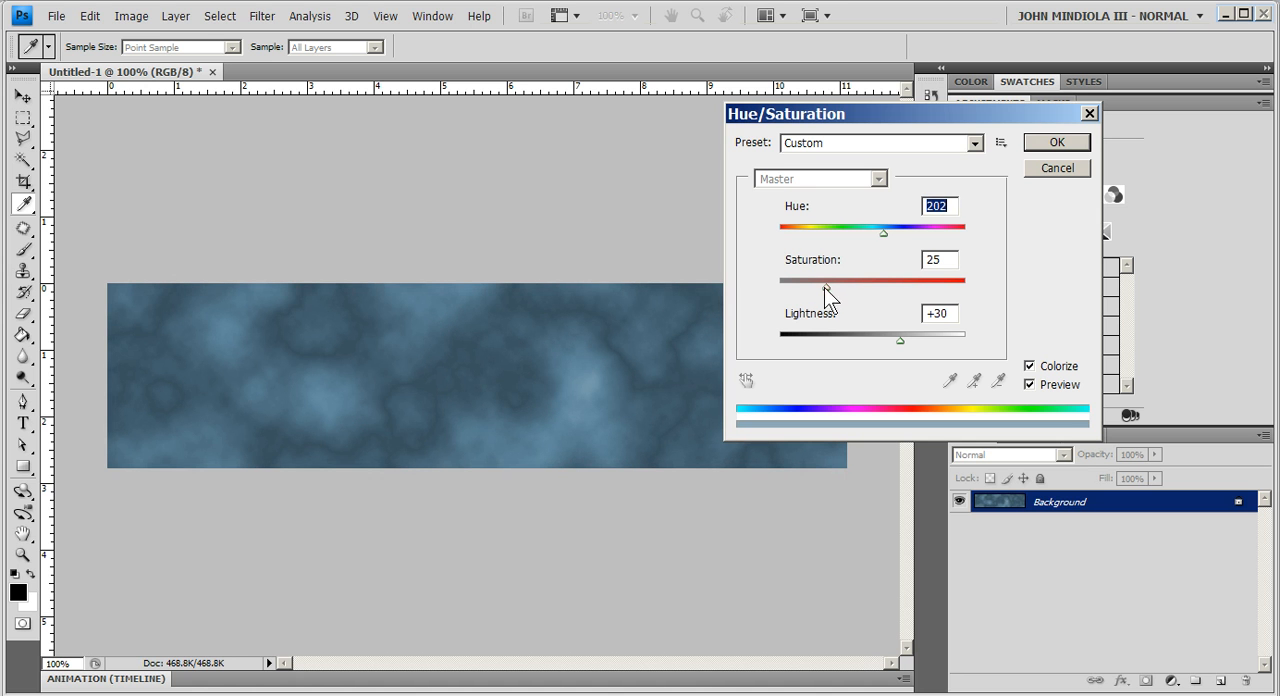
pyautogui.moveTo(821, 284); pyautogui.dragTo(849, 287)
pyautogui.moveTo(902, 342); pyautogui.dragTo(894, 343)
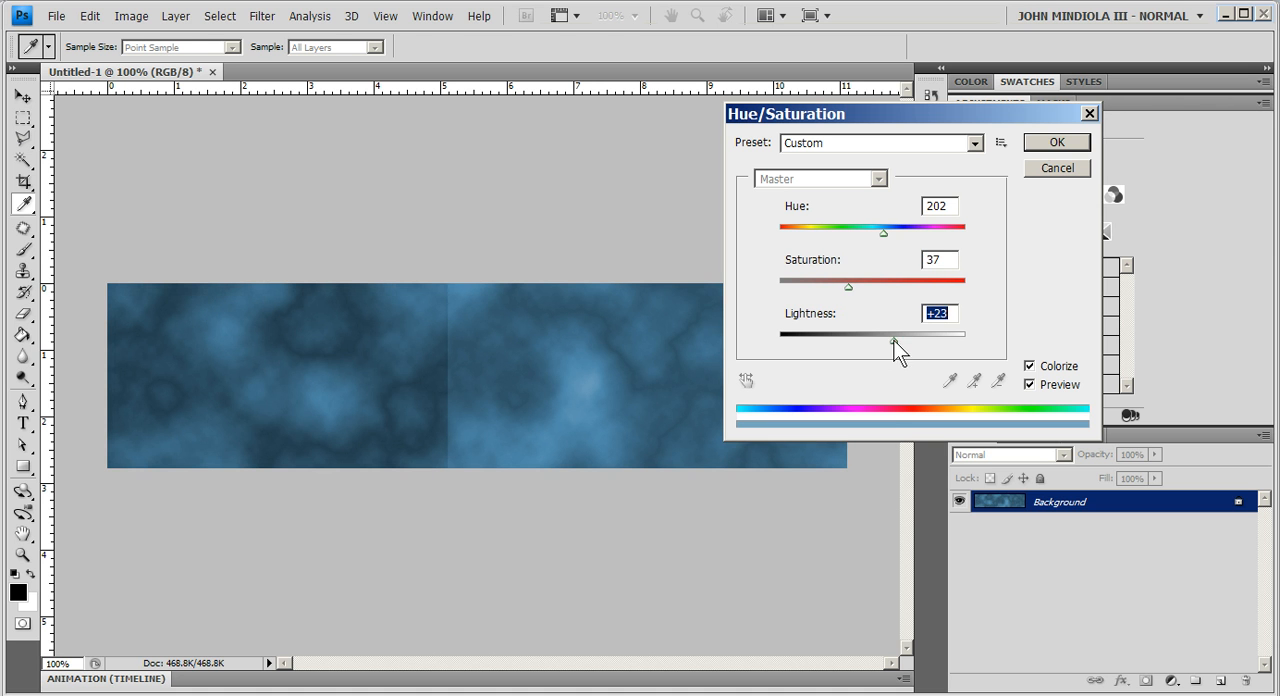
pyautogui.click(1052, 145)
pyautogui.press('v')
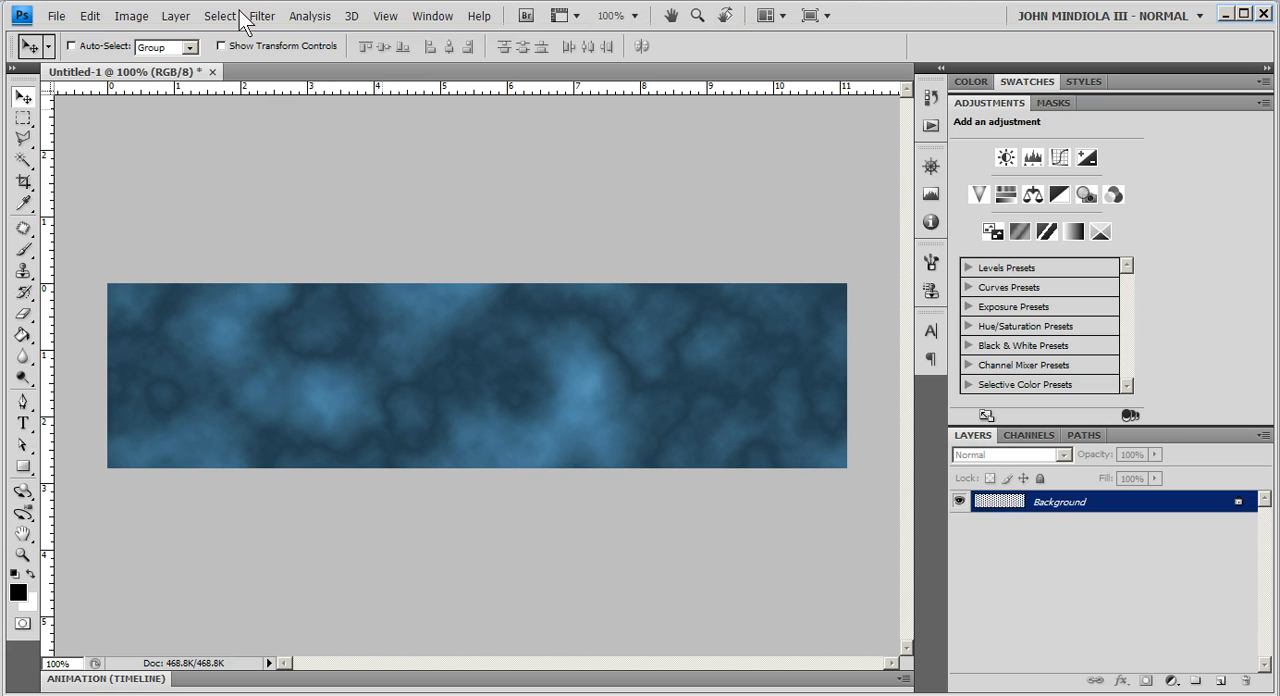
# - Add 7% Gaussian, monochromatic noise to the blue cloud texture
pyautogui.click(262, 16)
pyautogui.moveTo(331, 197)
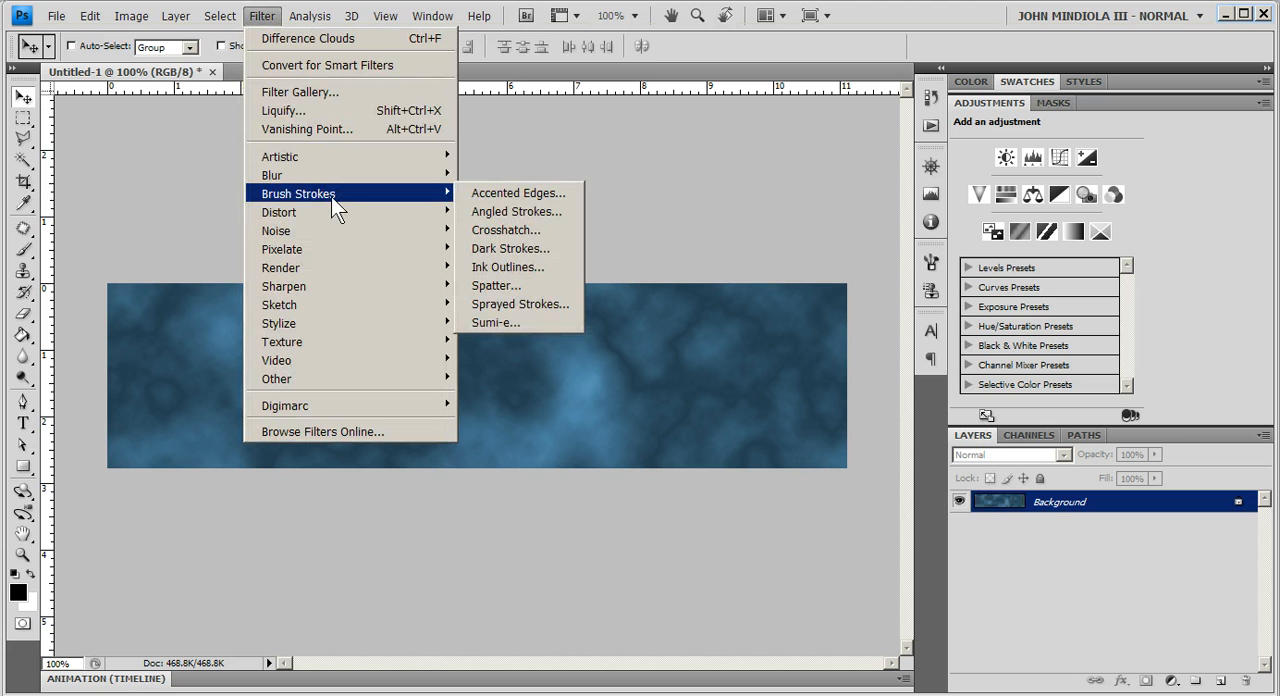
pyautogui.moveTo(330, 230)
pyautogui.click(514, 231)
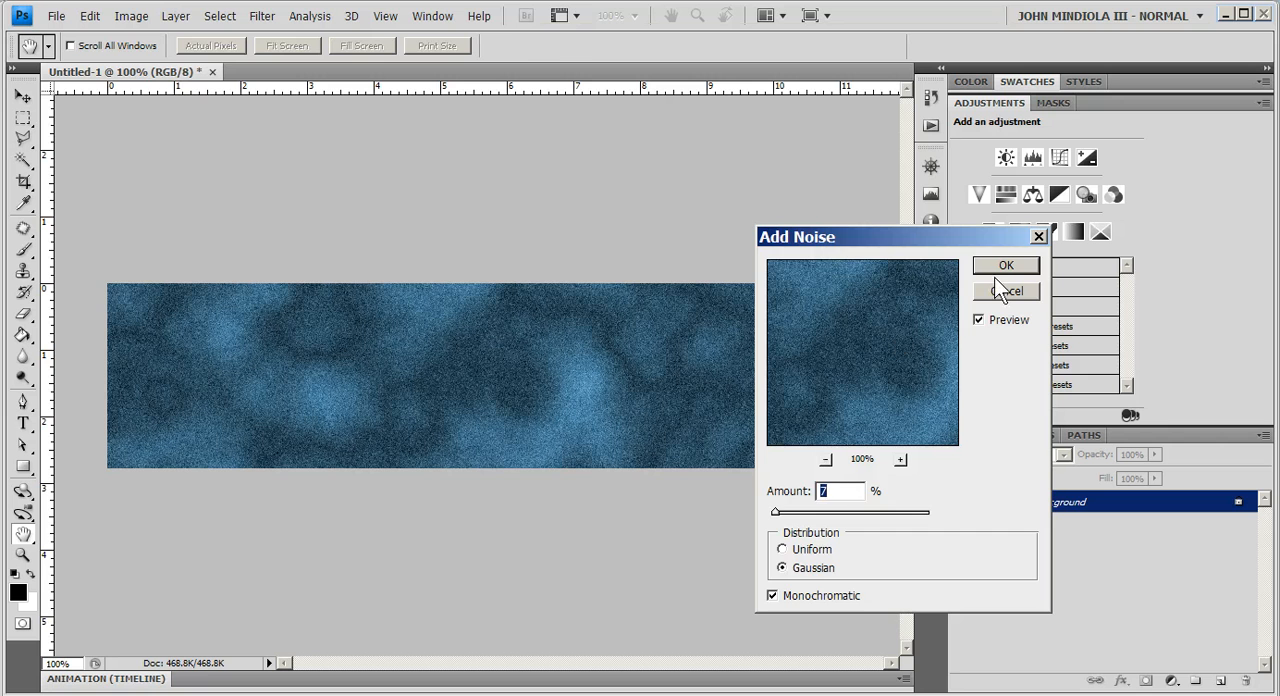
pyautogui.press('Return')
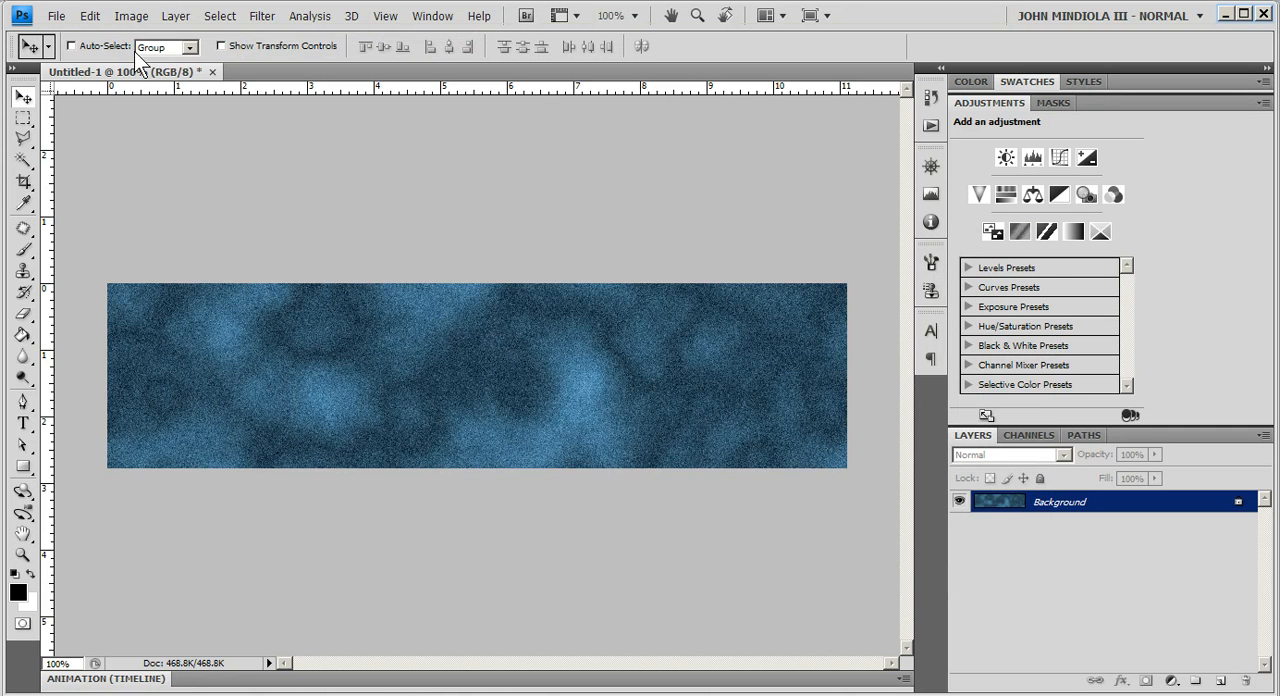
# - Save the document in Photoshop format as header_image.psd in the images folder inside mysitefolder on the Desktop
pyautogui.click(58, 18)
pyautogui.click(87, 278)
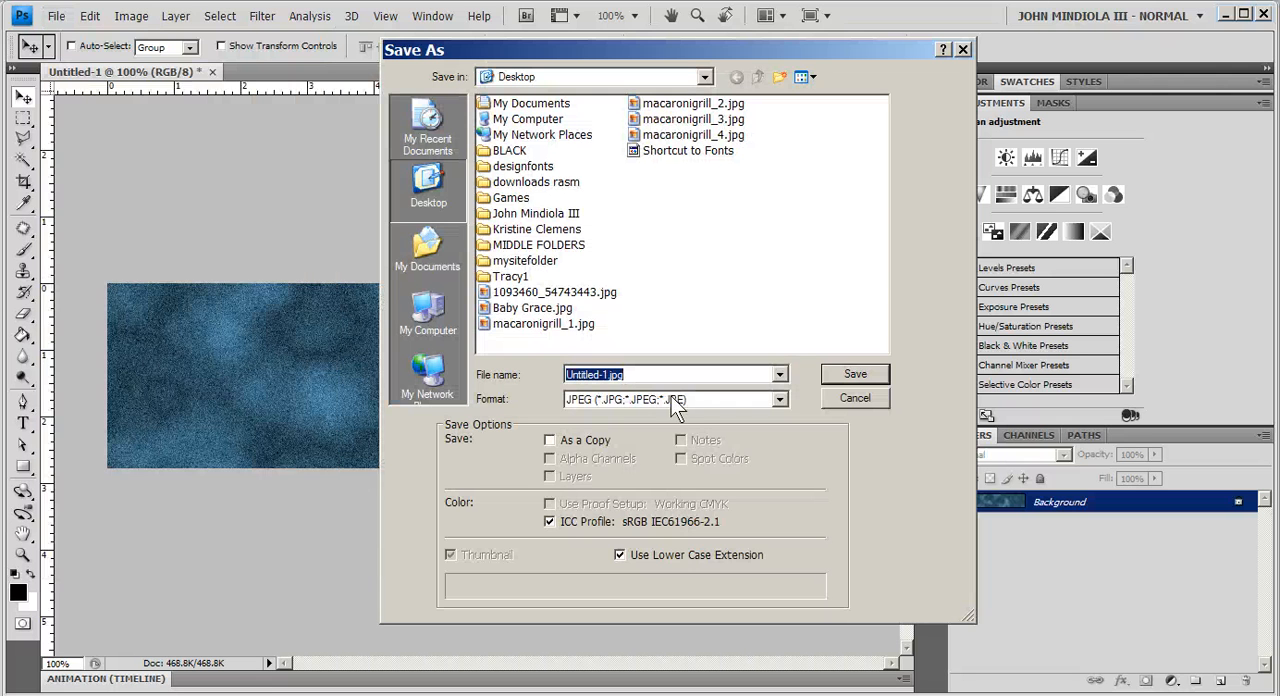
pyautogui.click(617, 399)
pyautogui.click(604, 407)
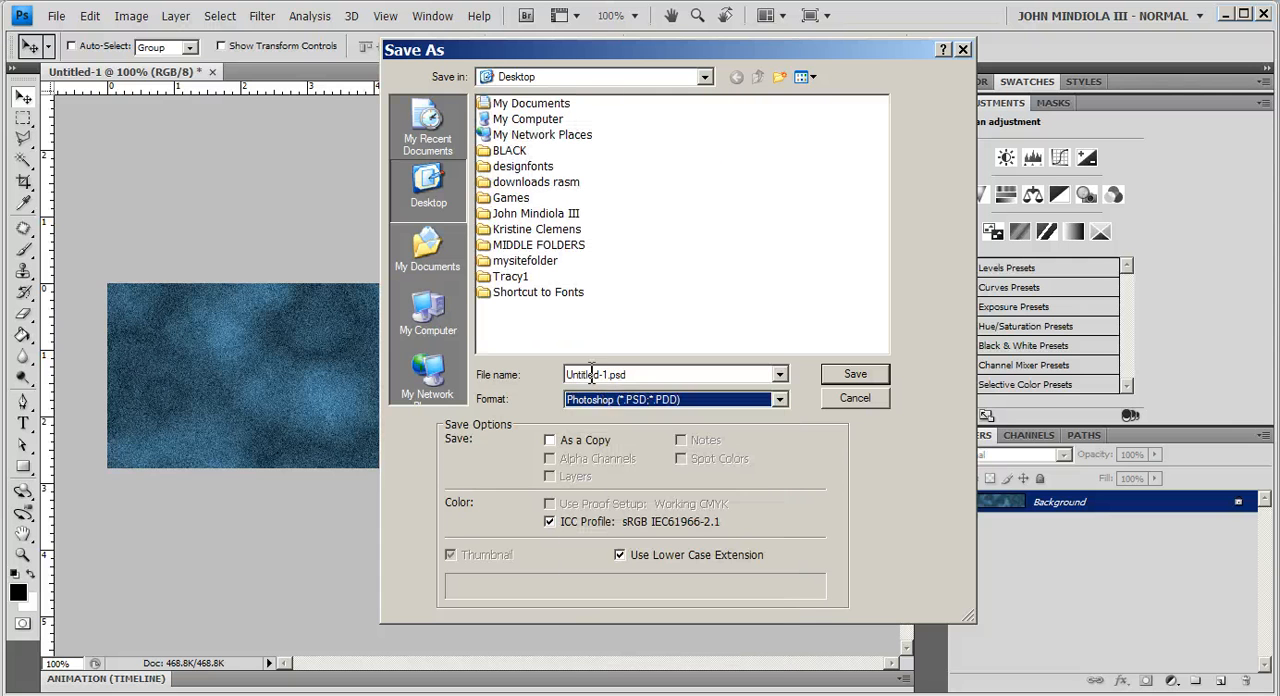
pyautogui.click(595, 374)
pyautogui.moveTo(608, 374); pyautogui.dragTo(556, 372)
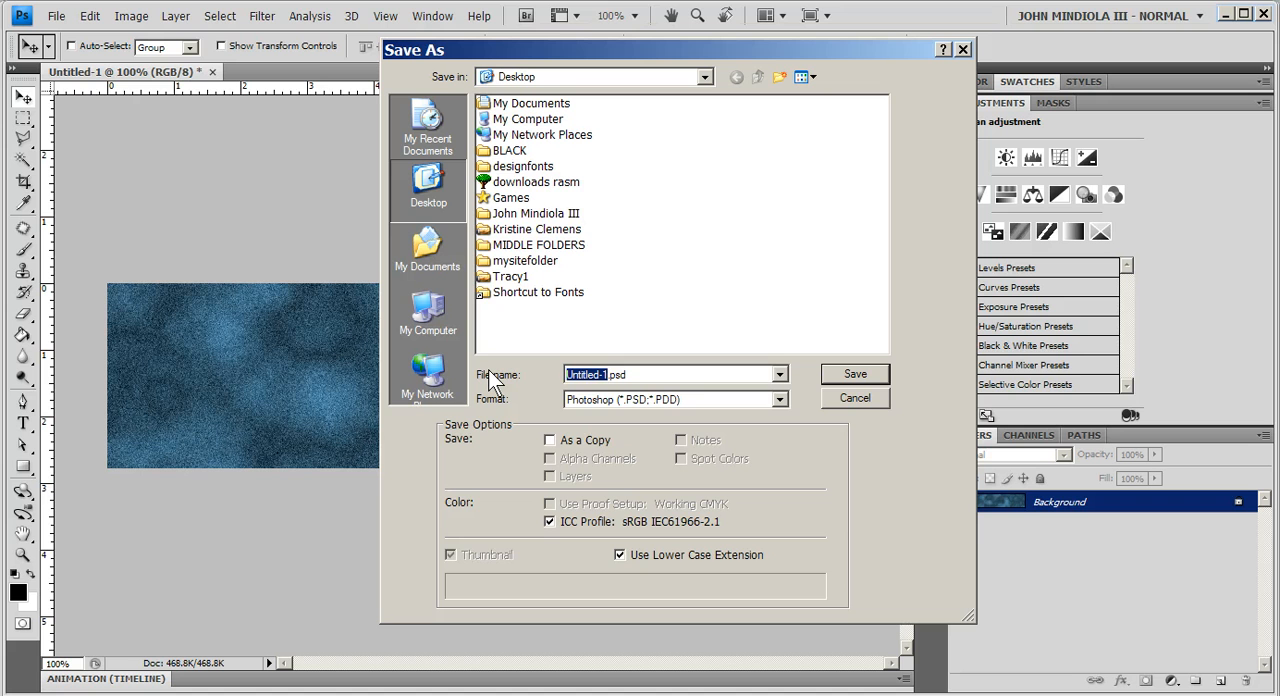
pyautogui.write('header_image')
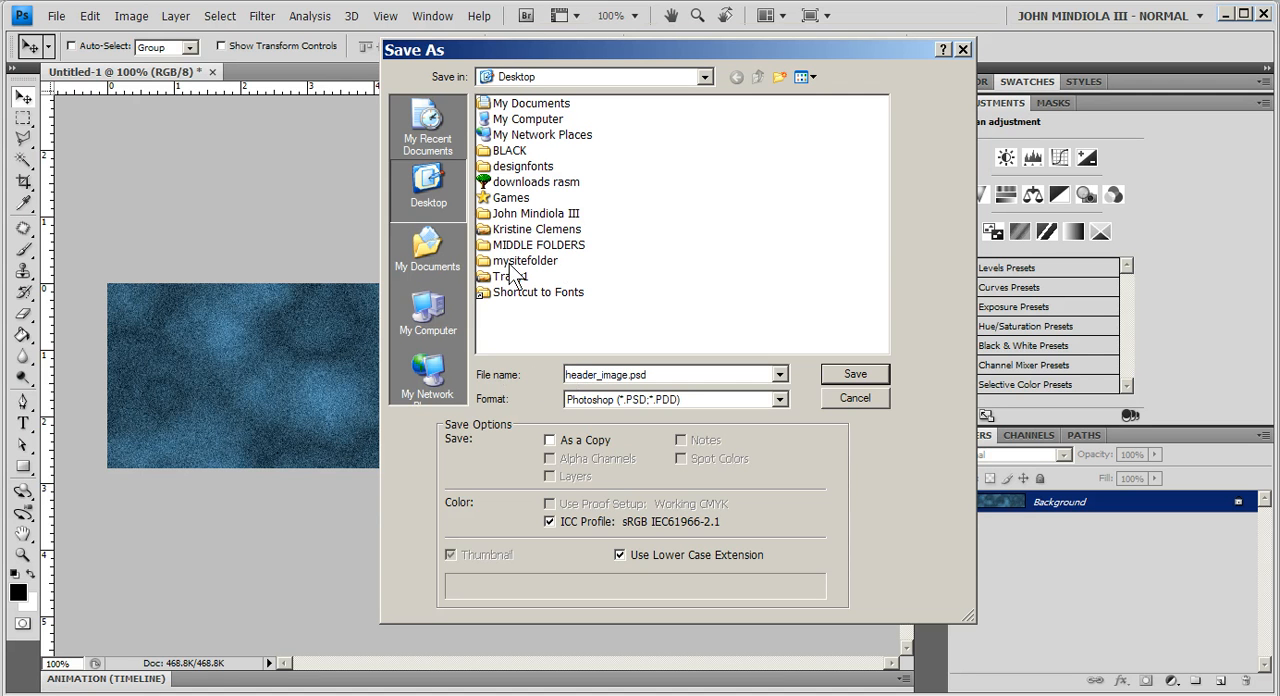
pyautogui.click(512, 262)
pyautogui.doubleClick(512, 264)
pyautogui.doubleClick(517, 134)
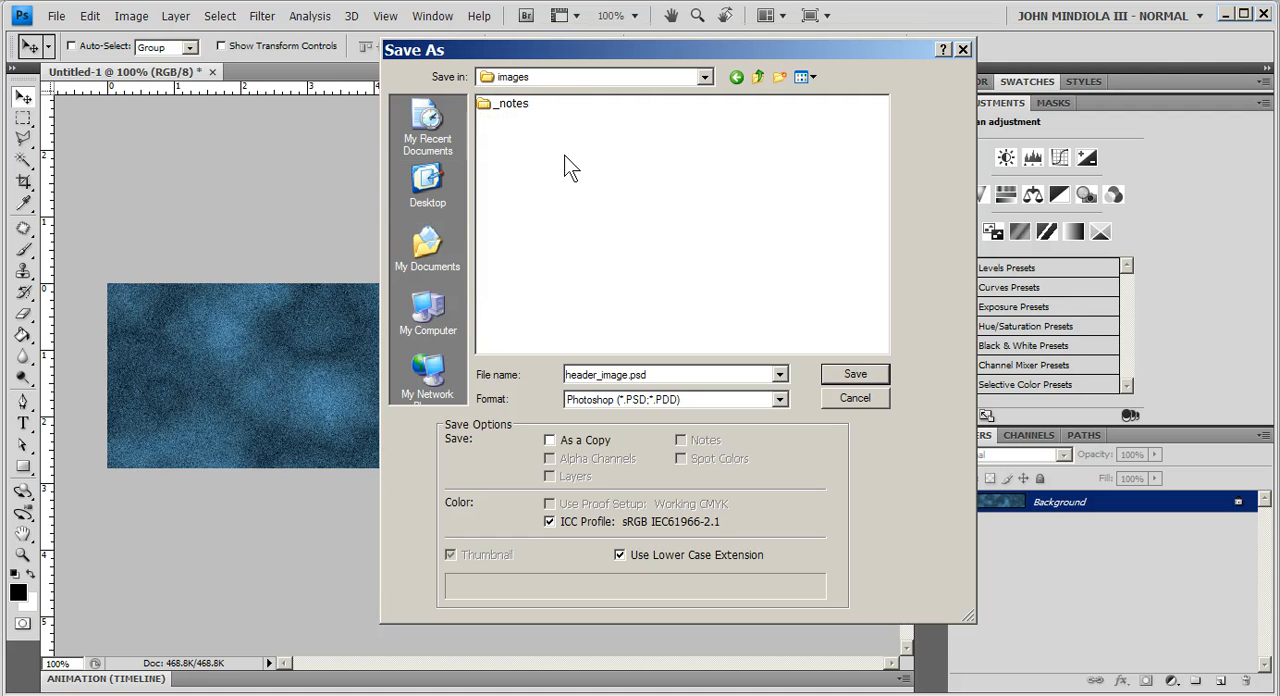
pyautogui.click(848, 373)
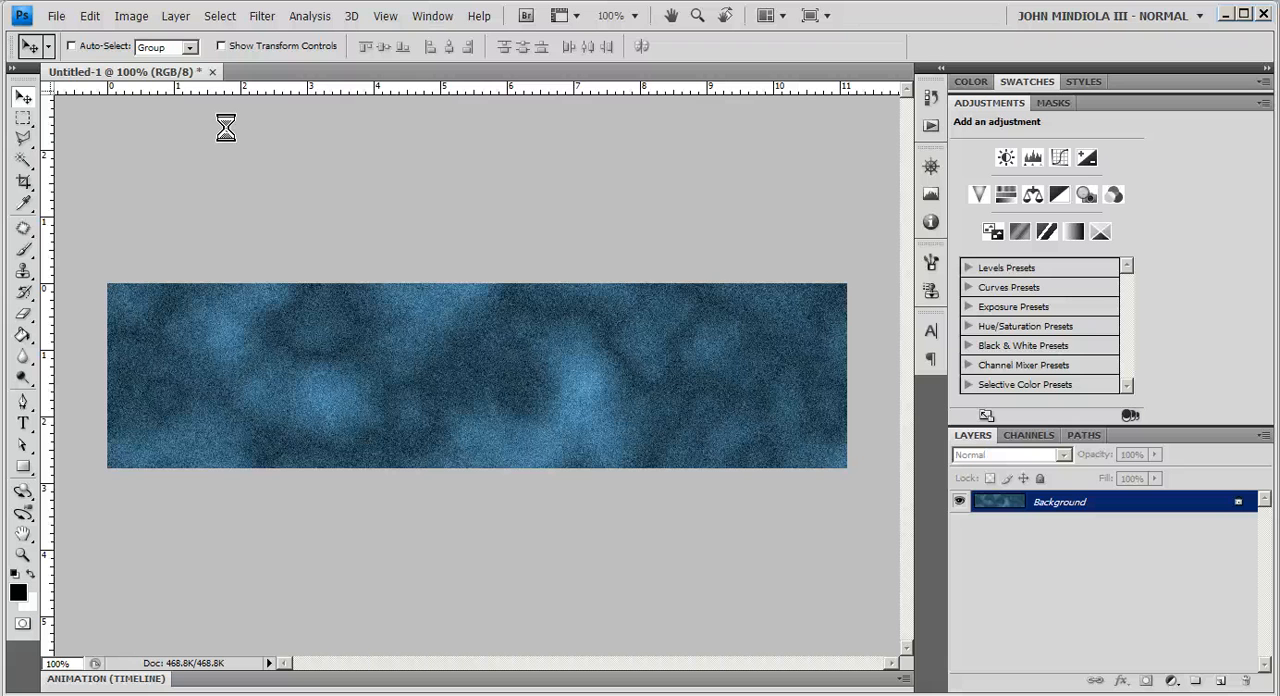
# - Set up a Save for Web & Devices export in 2-Up comparison view with the JPEG Medium preset
pyautogui.click(57, 16)
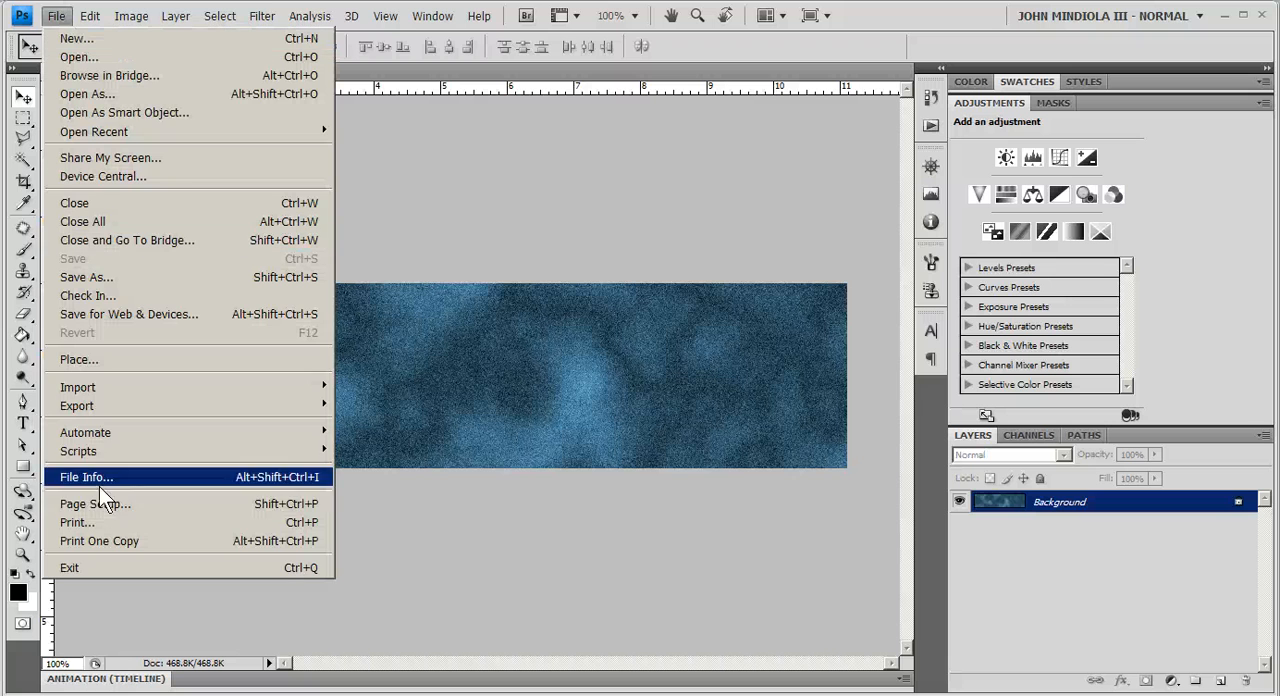
pyautogui.click(105, 314)
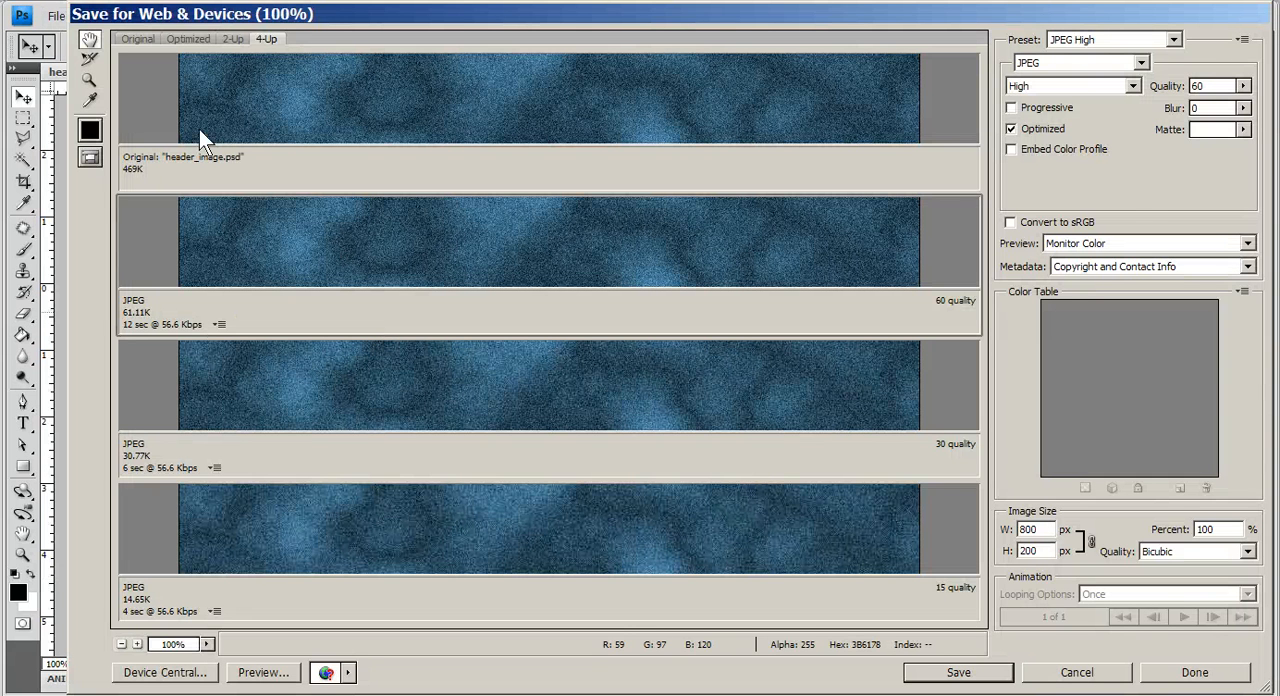
pyautogui.click(231, 39)
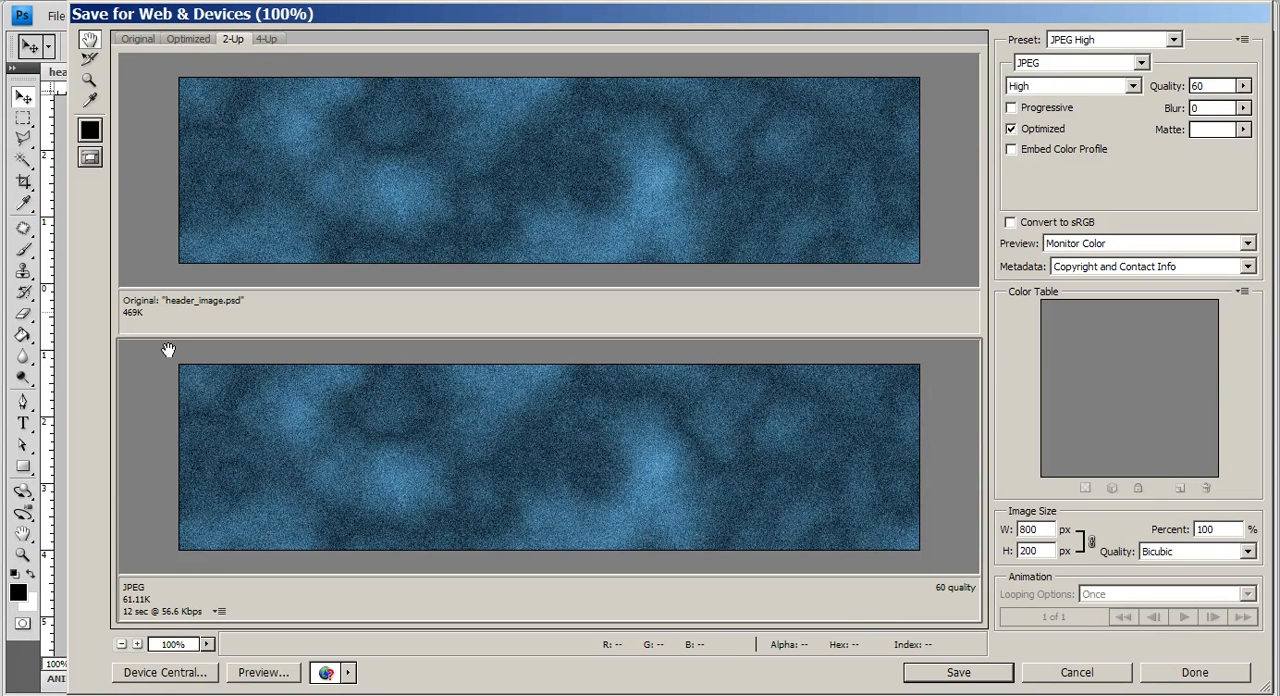
pyautogui.click(1175, 40)
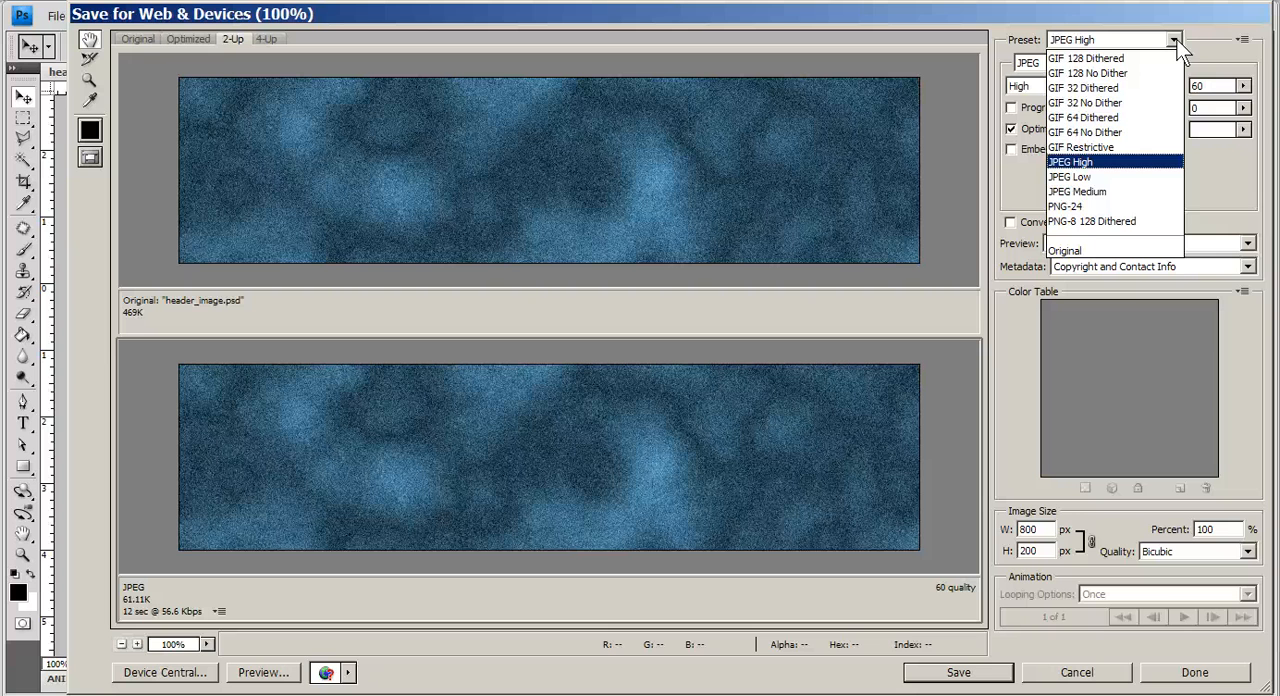
pyautogui.click(1084, 192)
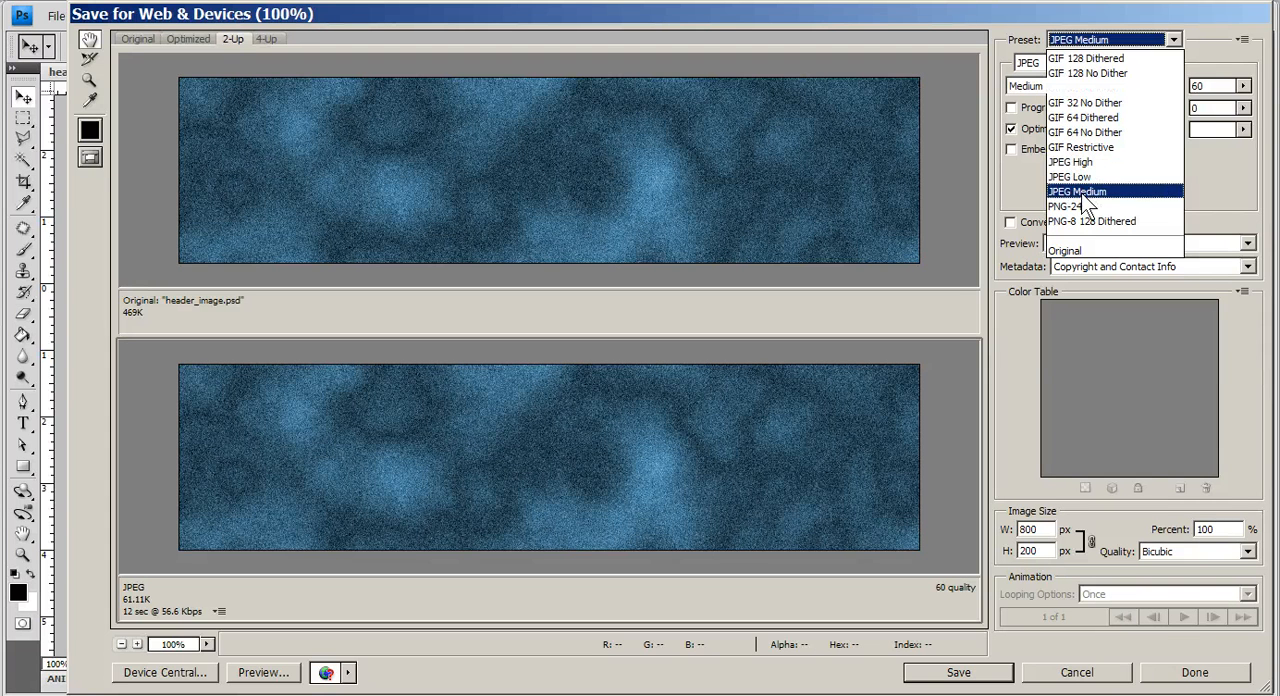
pyautogui.click(1005, 250)
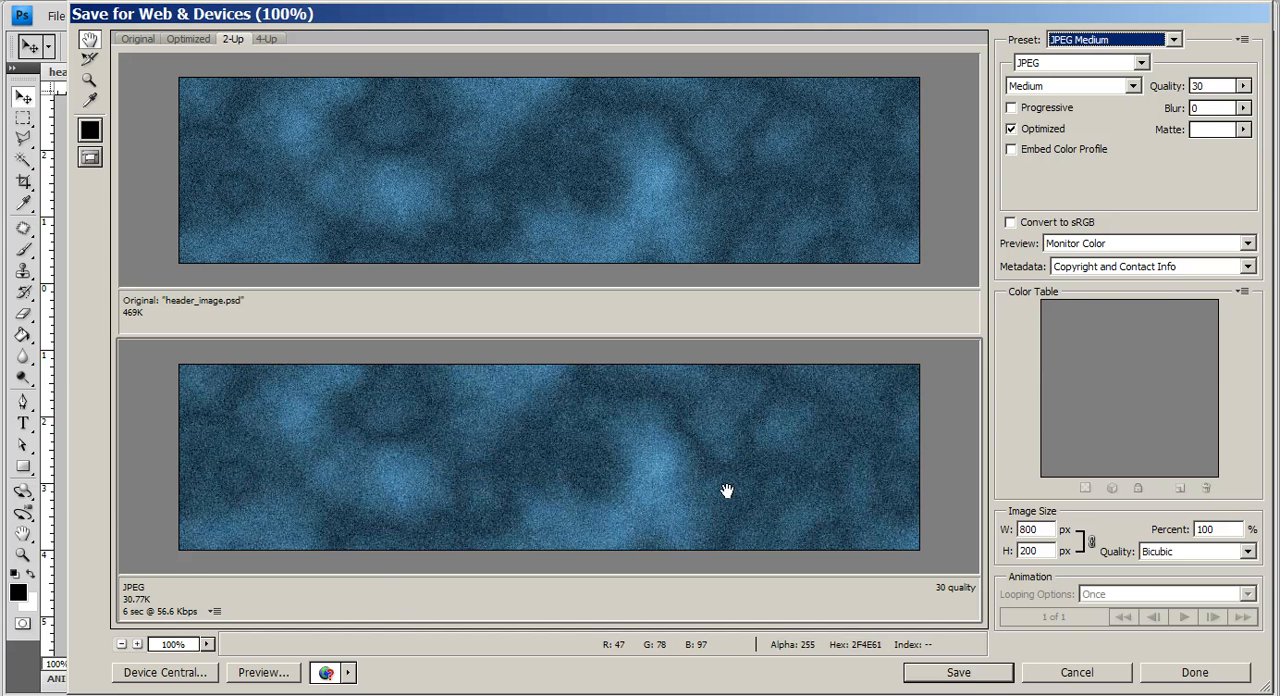
# - Save the optimized image as header_image.jpg in the images folder inside mysitefolder on the Desktop
pyautogui.click(962, 674)
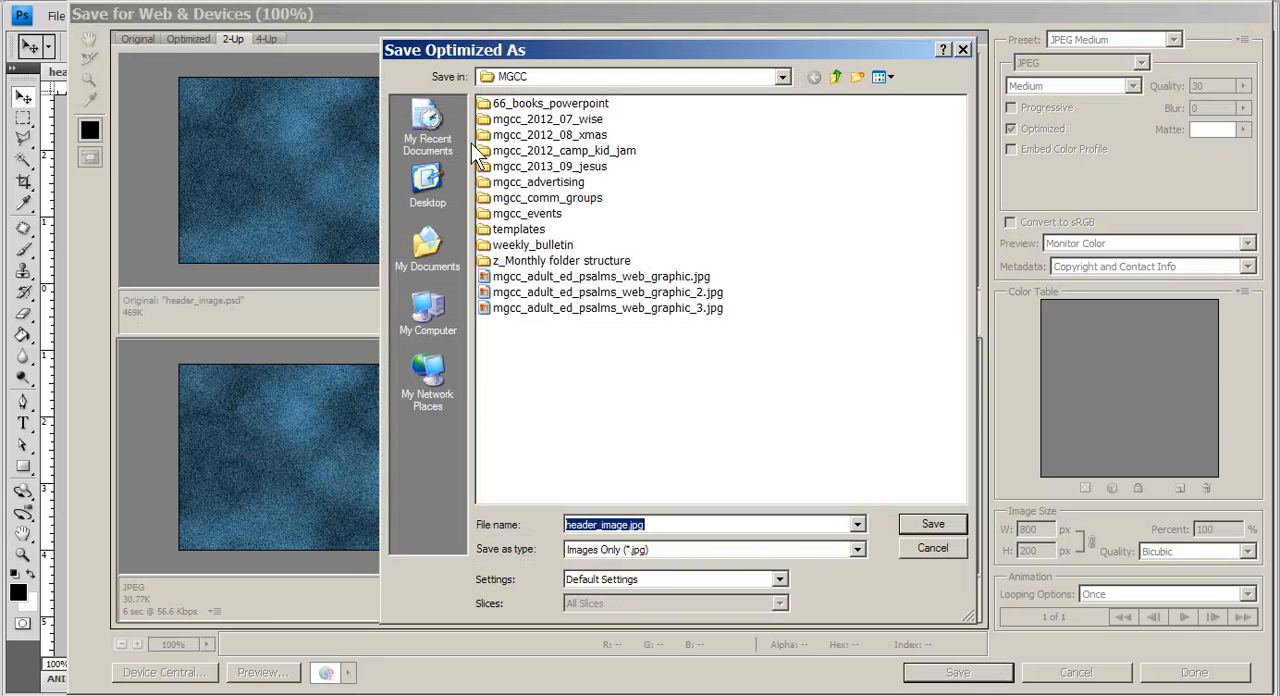
pyautogui.click(428, 185)
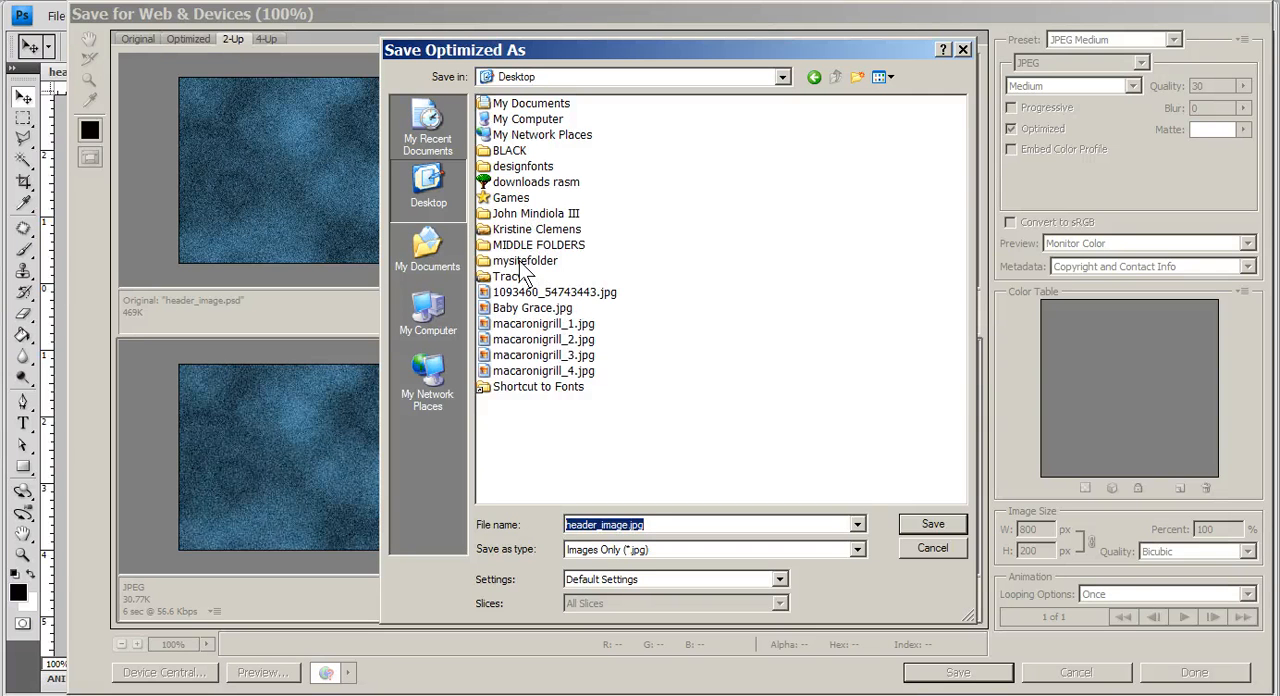
pyautogui.doubleClick(520, 260)
pyautogui.doubleClick(514, 134)
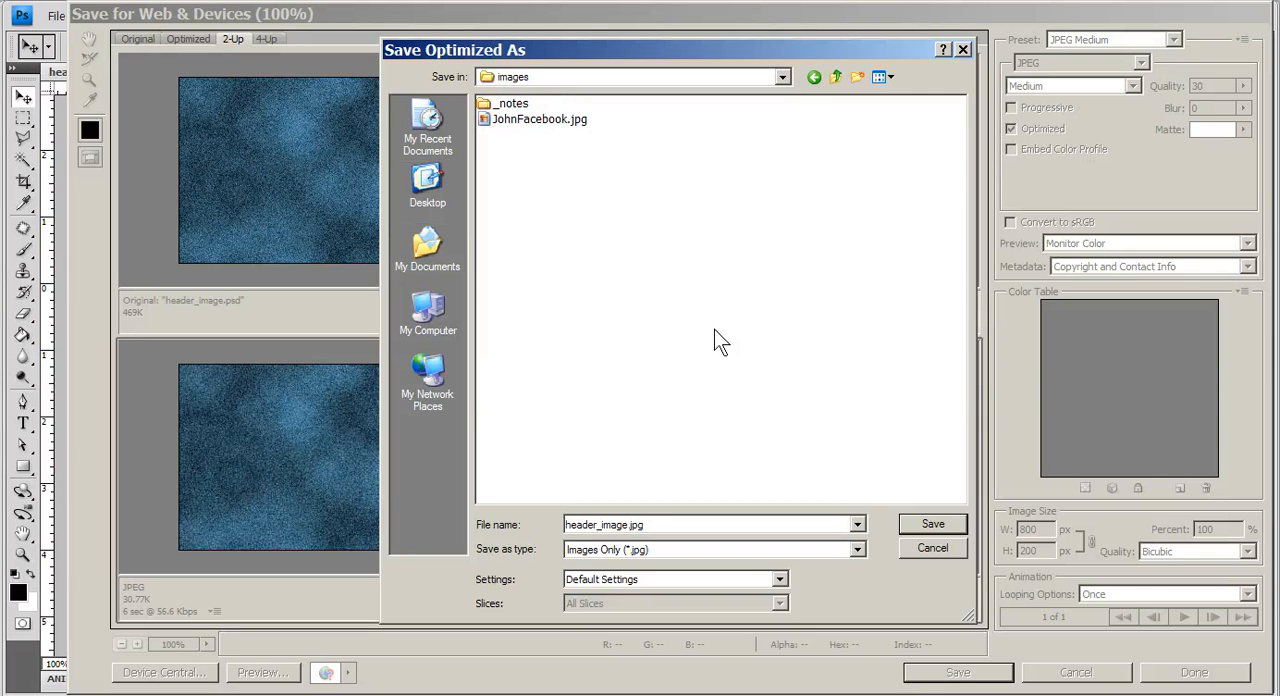